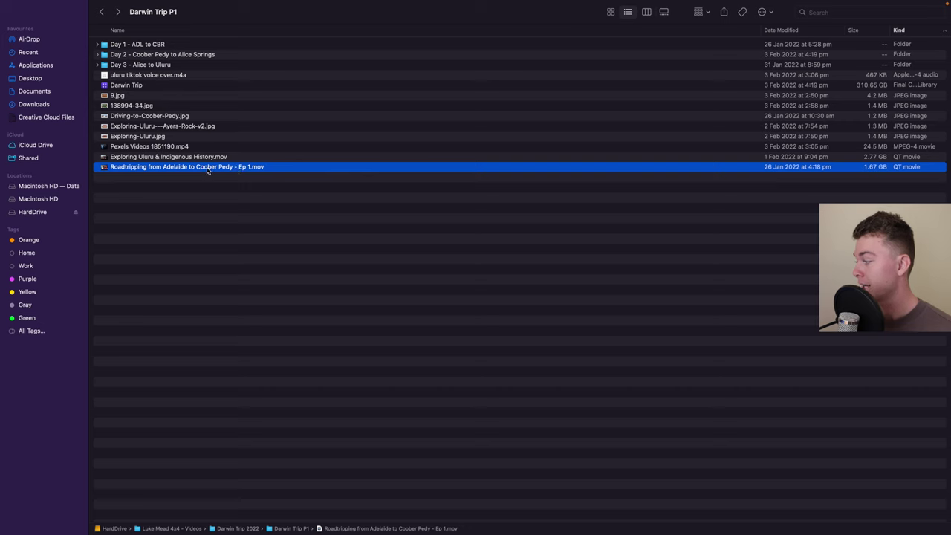
Check the file size of the Roadtripping movie in its info window, then close it
{"action": "right_click", "coordinate": [338, 171]}
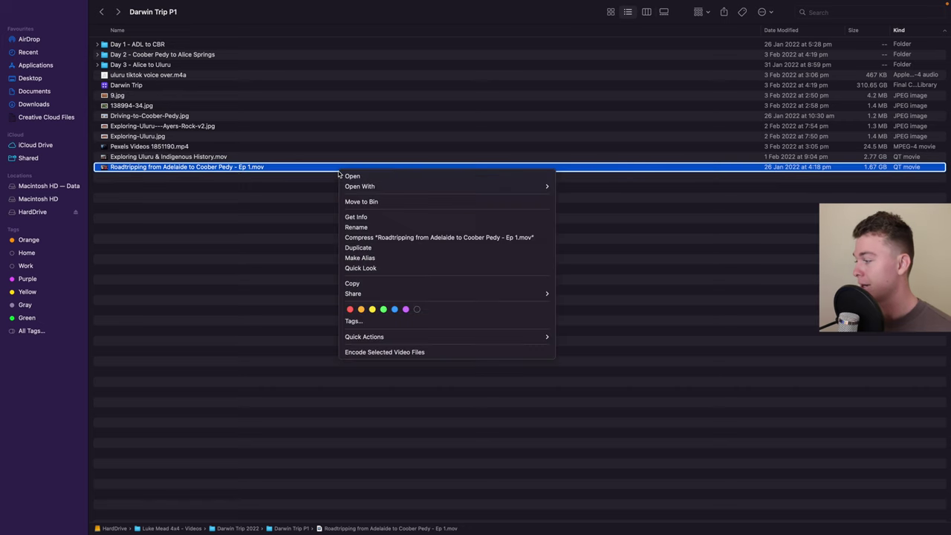
{"action": "left_click", "coordinate": [356, 216]}
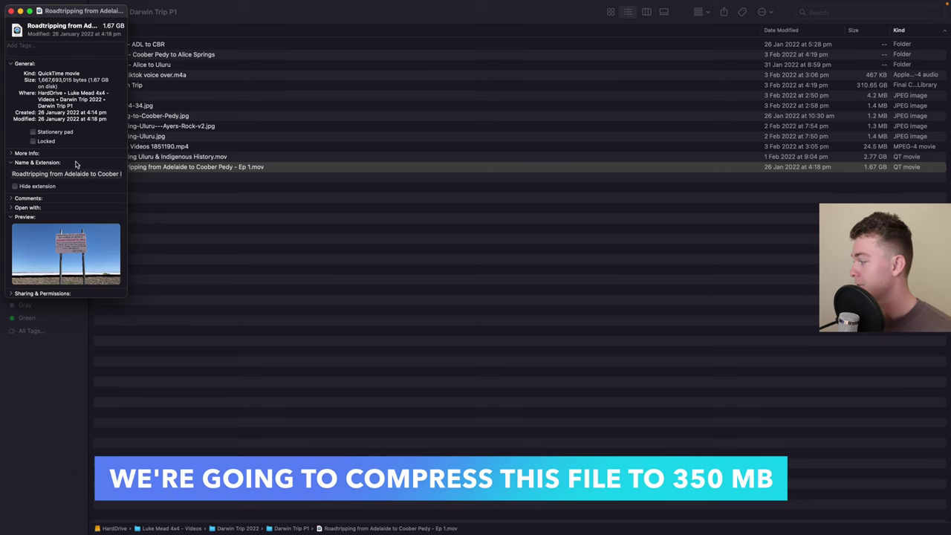
{"action": "mouse_move", "coordinate": [70, 260]}
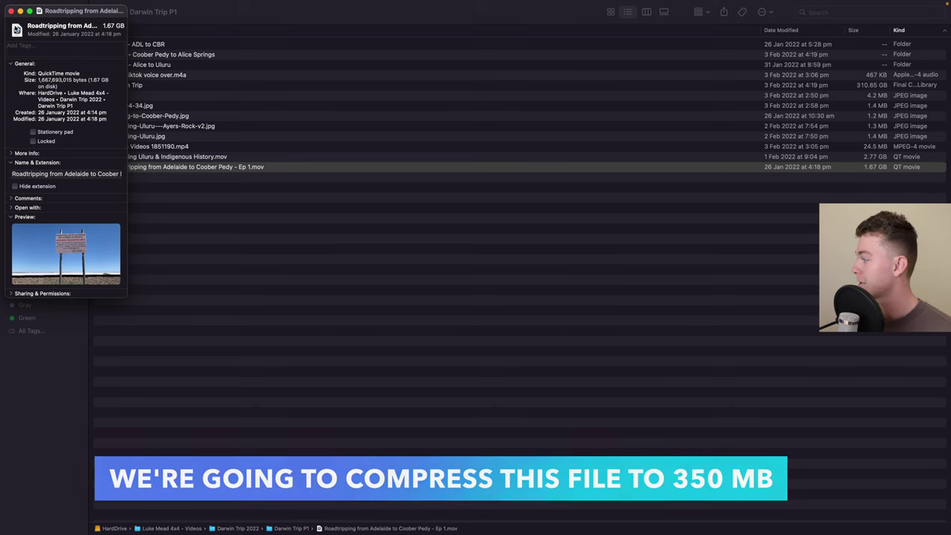
{"action": "left_click", "coordinate": [11, 11]}
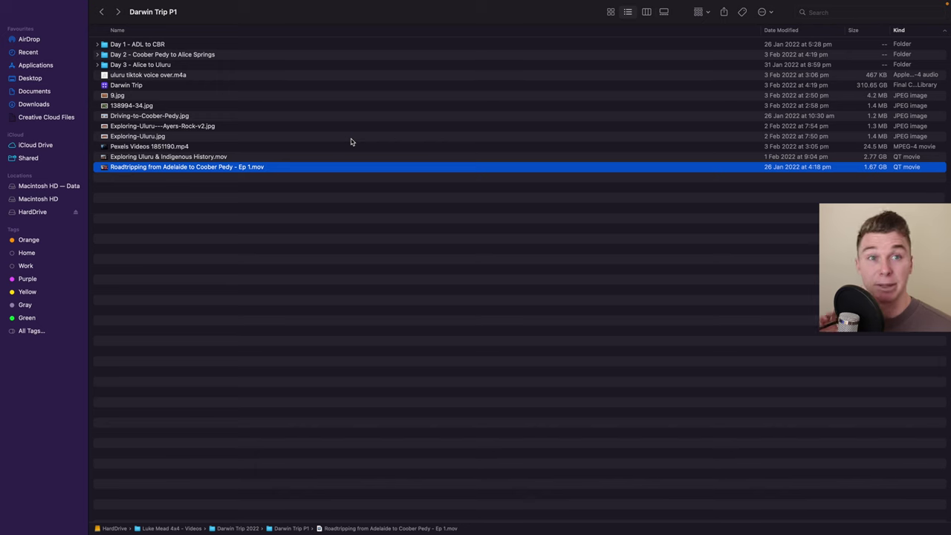
Cancel HandBrake's Open dialog and switch to the handbrake.fr downloads page in Chrome
{"action": "key", "text": "ctrl+Right"}
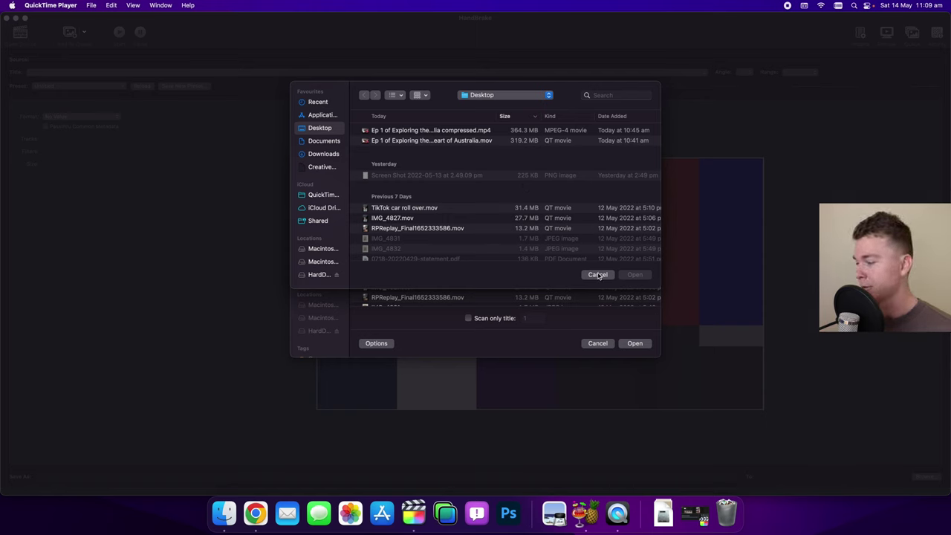
{"action": "left_click", "coordinate": [598, 344]}
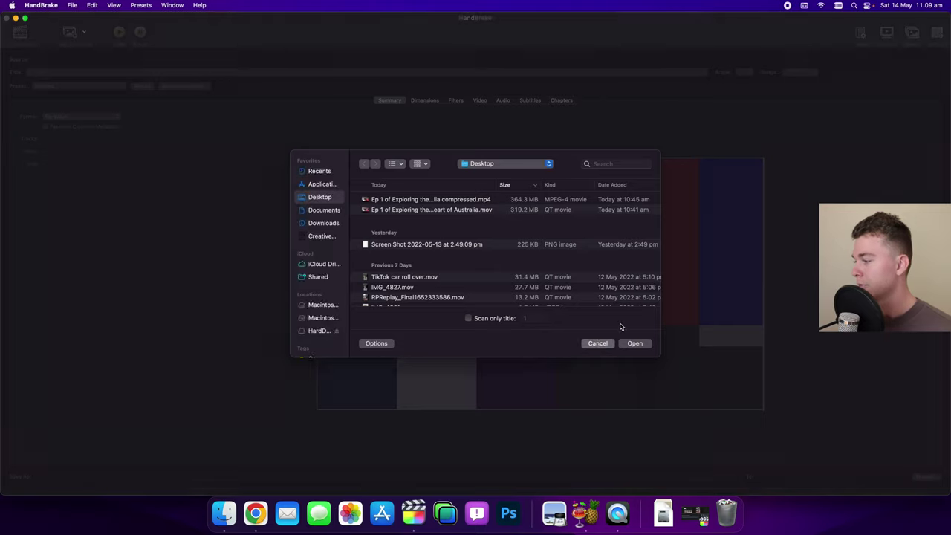
{"action": "key", "text": "super+Tab"}
{"action": "key", "text": "super+Tab"}
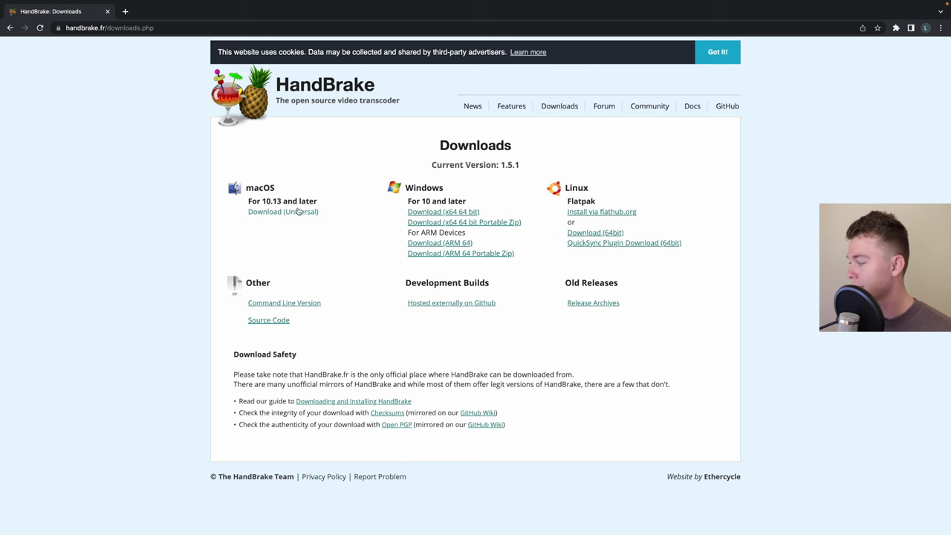
Switch from the Chrome downloads page back to the empty HandBrake window
{"action": "key", "text": "super+Tab"}
{"action": "key", "text": "super+Tab"}
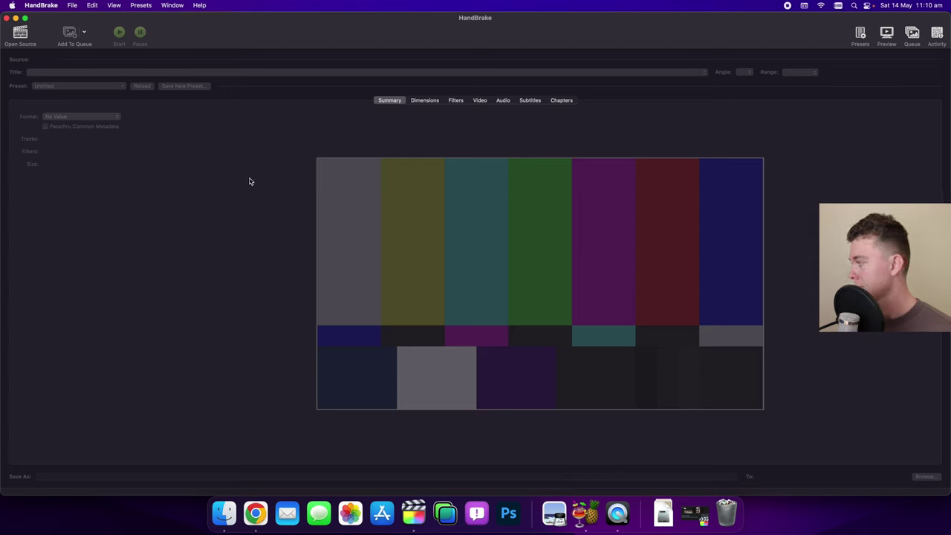
Load the Ep 1 .mov from HardDrive > Luke Mead 4x4 - Videos > Darwin Trip 2022 > Darwin Trip P1 as the source
{"action": "left_click", "coordinate": [20, 34]}
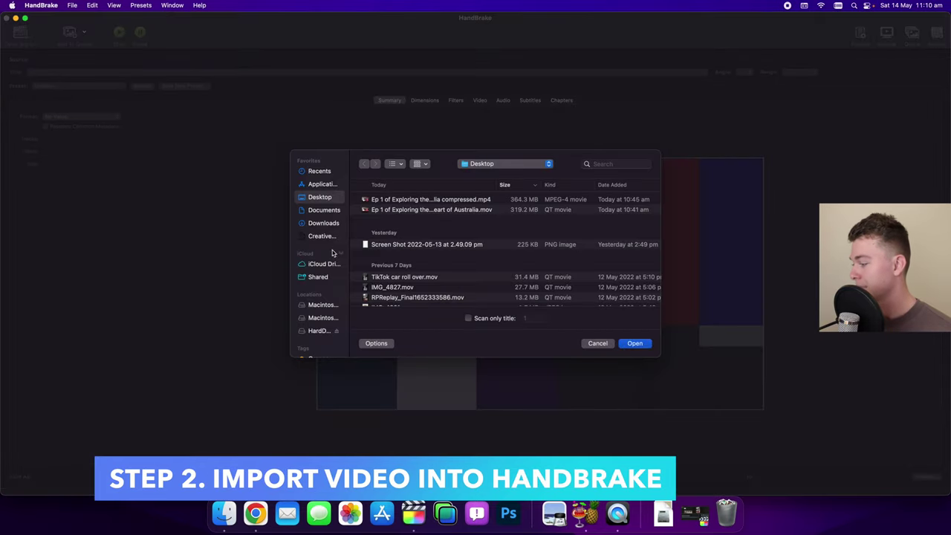
{"action": "left_click", "coordinate": [321, 330]}
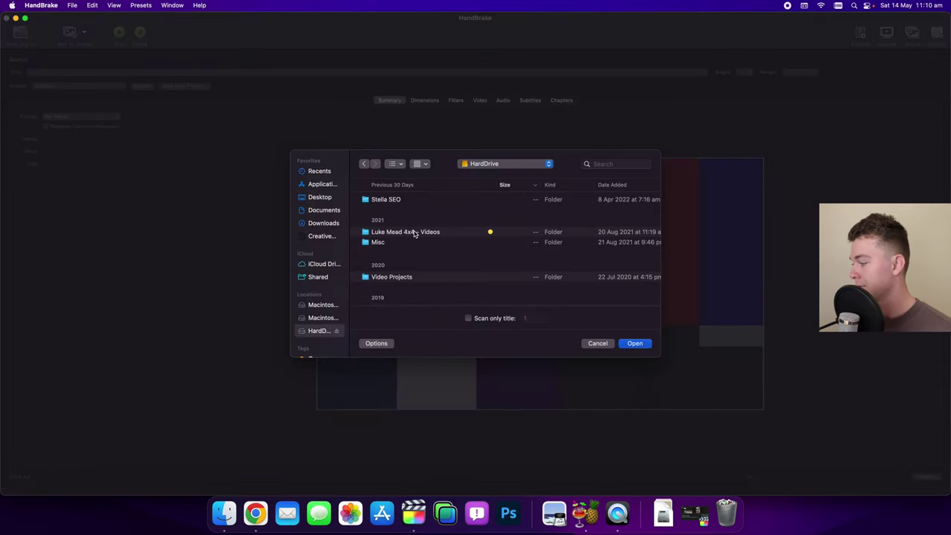
{"action": "double_click", "coordinate": [411, 233]}
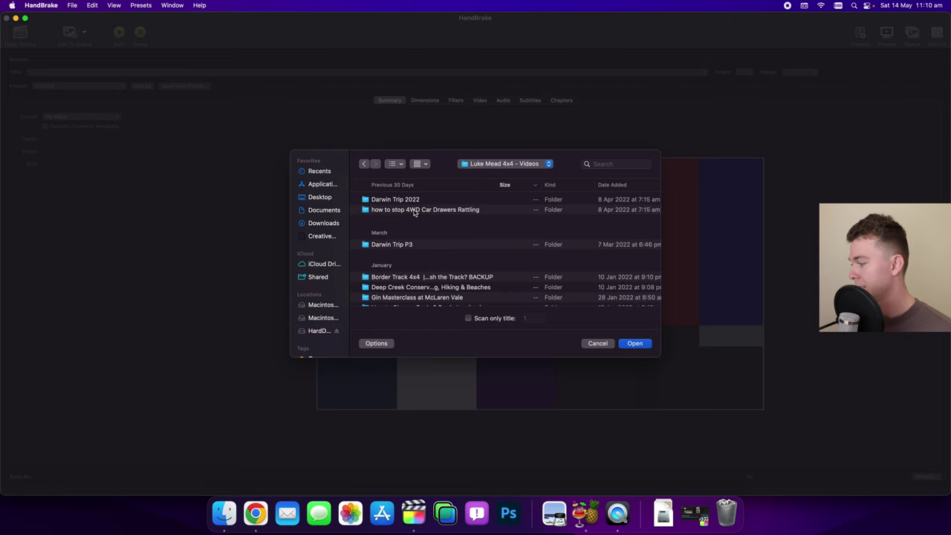
{"action": "left_click", "coordinate": [416, 203]}
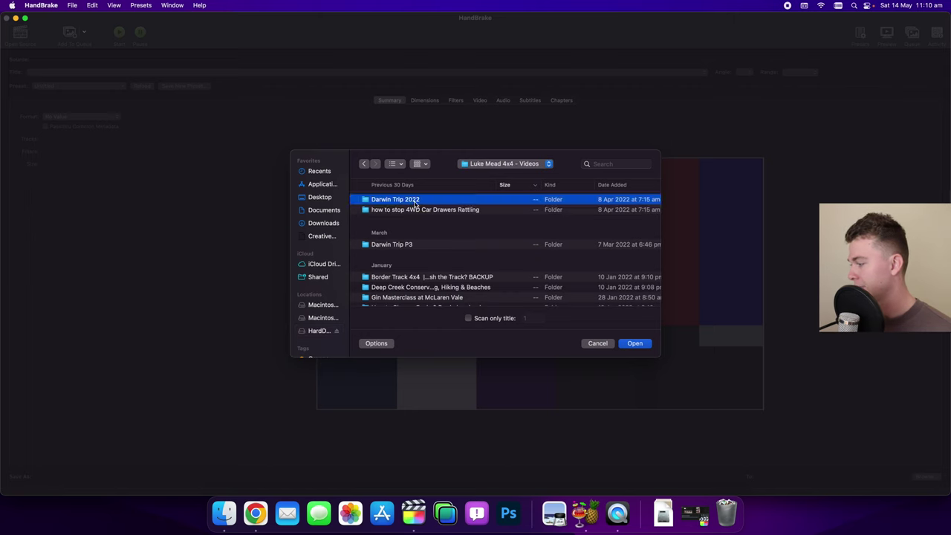
{"action": "double_click", "coordinate": [416, 203]}
{"action": "double_click", "coordinate": [408, 232]}
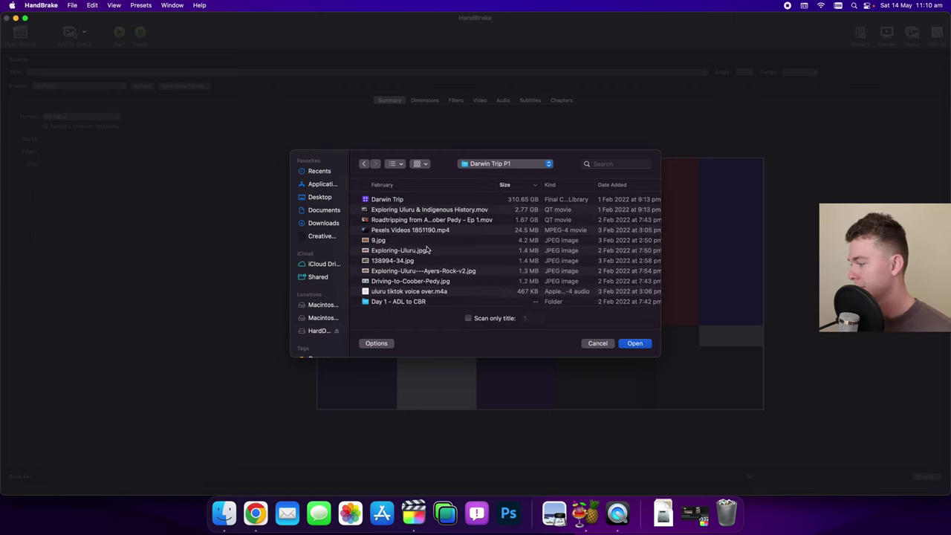
{"action": "scroll", "coordinate": [423, 267], "scroll_direction": "down", "scroll_amount": 3}
{"action": "scroll", "coordinate": [414, 286], "scroll_direction": "up", "scroll_amount": 3}
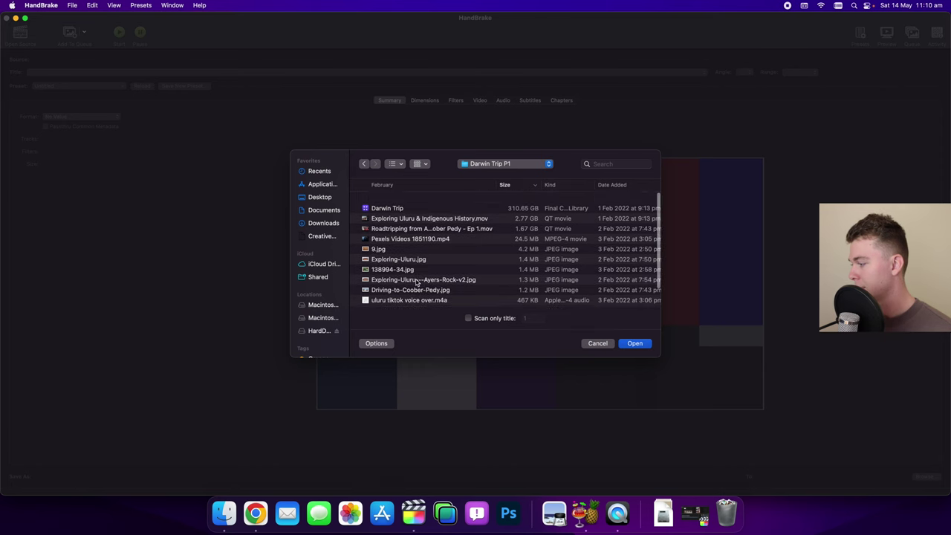
{"action": "left_click", "coordinate": [431, 221]}
{"action": "left_click", "coordinate": [633, 343]}
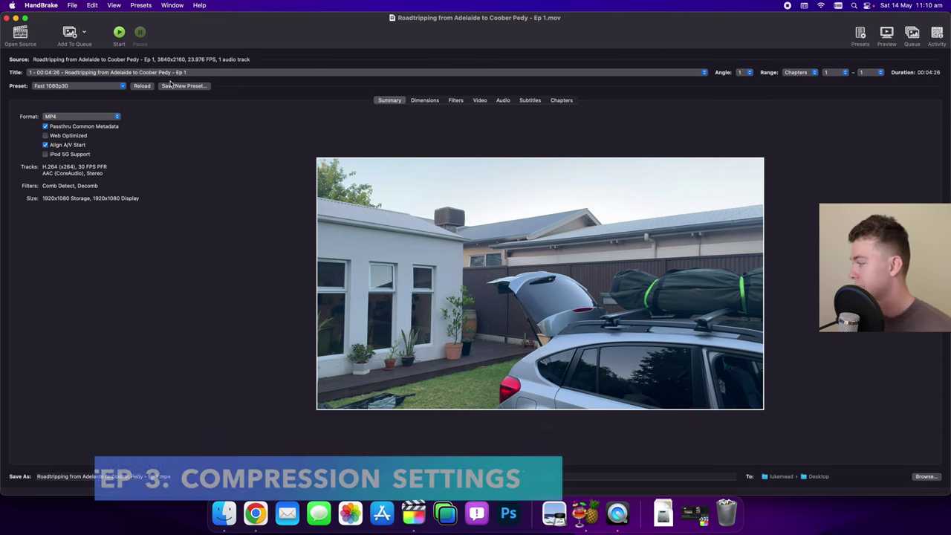
{"action": "left_click", "coordinate": [80, 86]}
{"action": "mouse_move", "coordinate": [80, 107]}
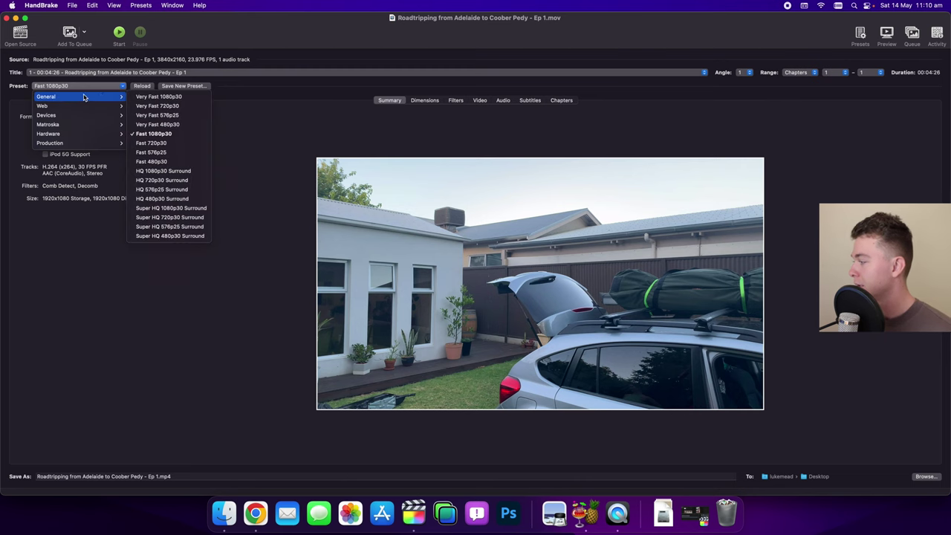
{"action": "key", "text": "Escape"}
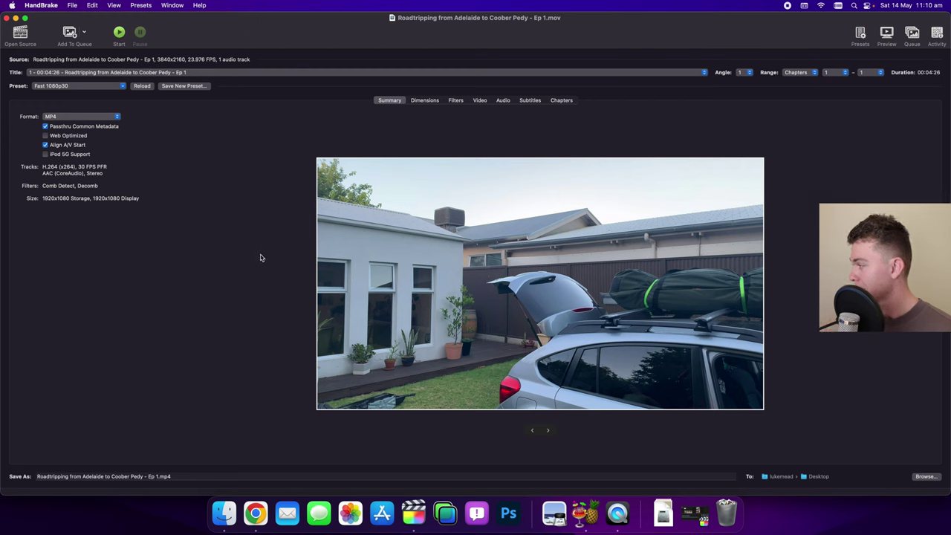
Tick Web Optimized and add 'COMPRESSED FILE' to the output file name
{"action": "left_click", "coordinate": [45, 136]}
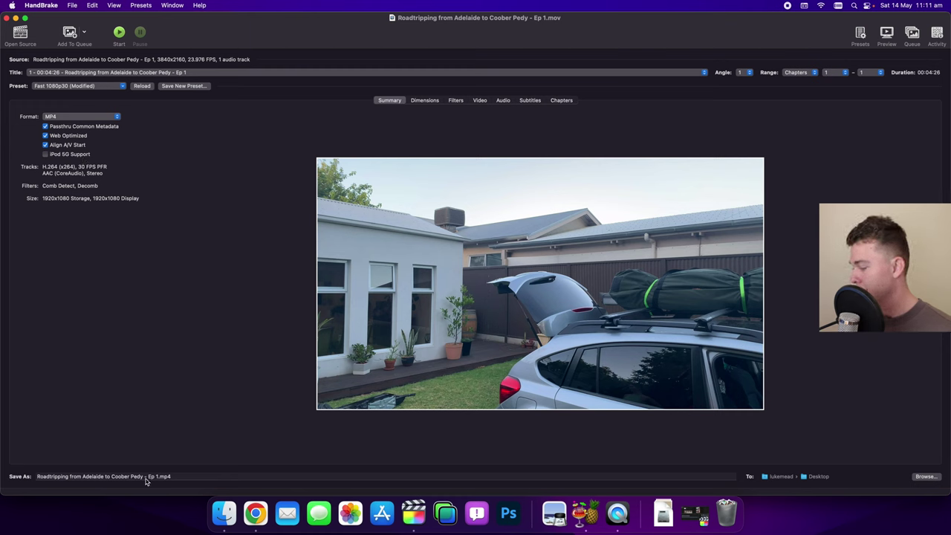
{"action": "left_click", "coordinate": [168, 478]}
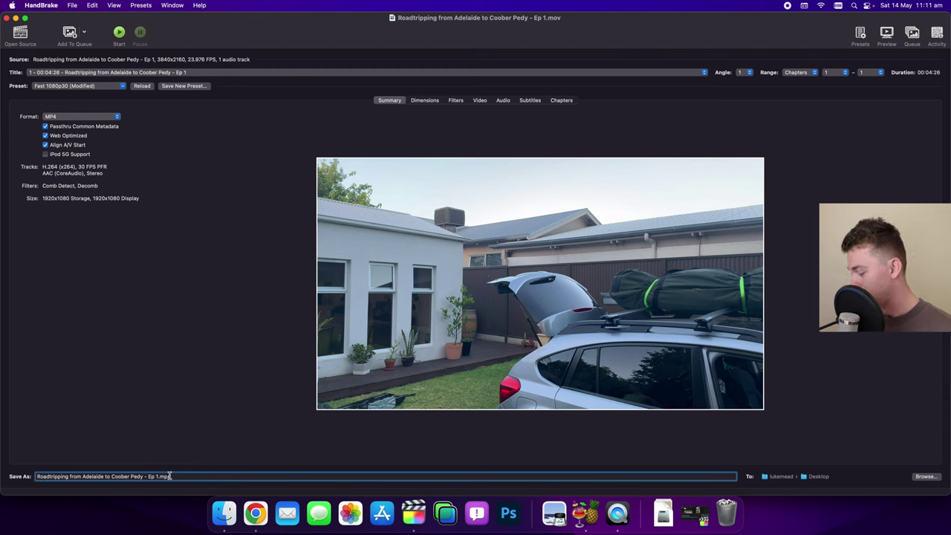
{"action": "type", "text": "COMPRESSED"}
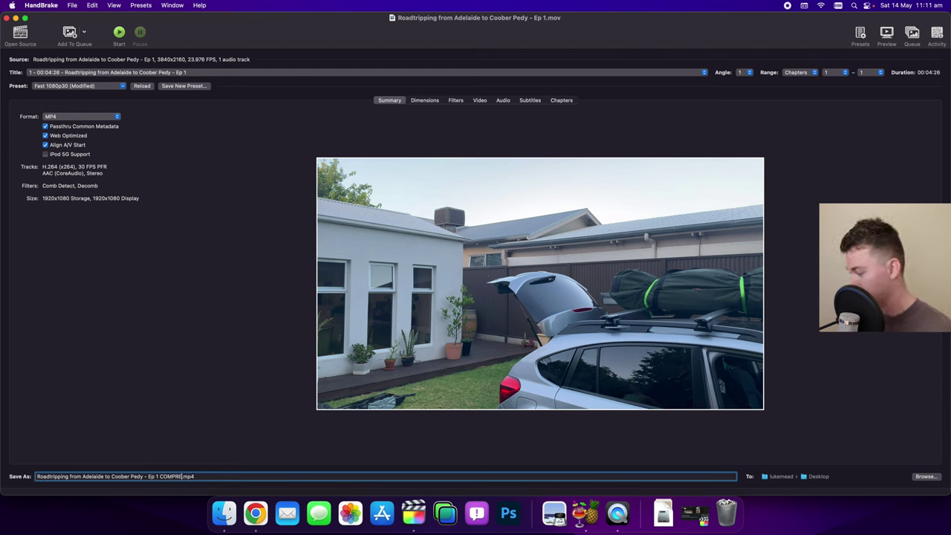
{"action": "type", "text": " FILE"}
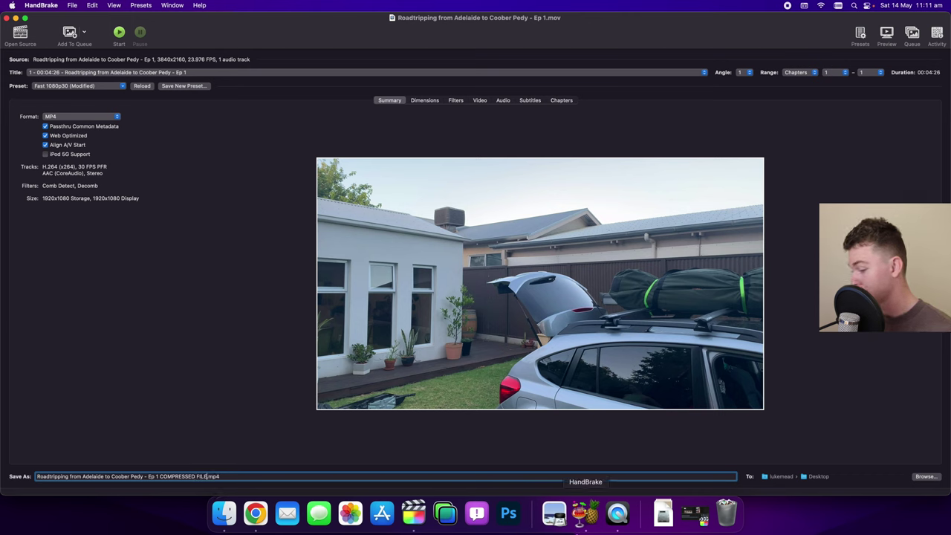
Set the output destination folder to the Desktop
{"action": "left_click", "coordinate": [926, 478]}
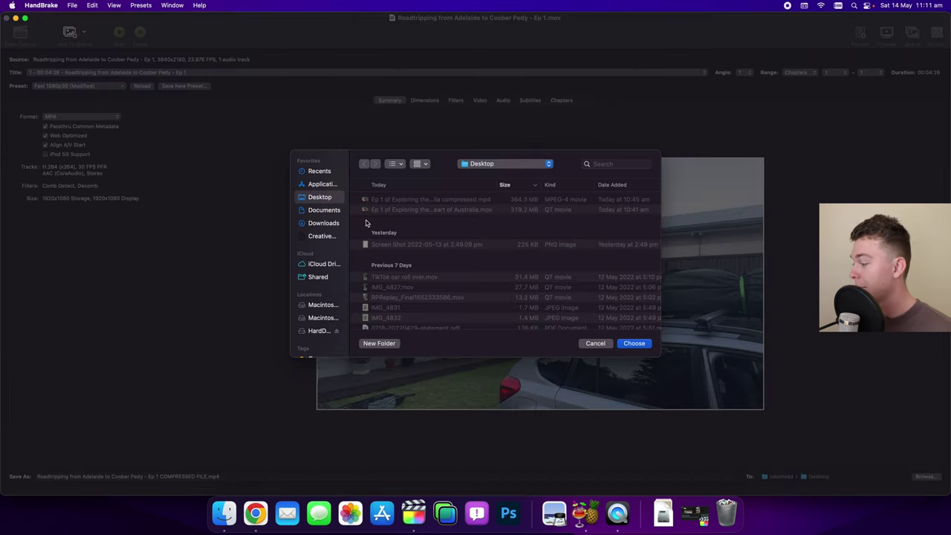
{"action": "left_click", "coordinate": [632, 343]}
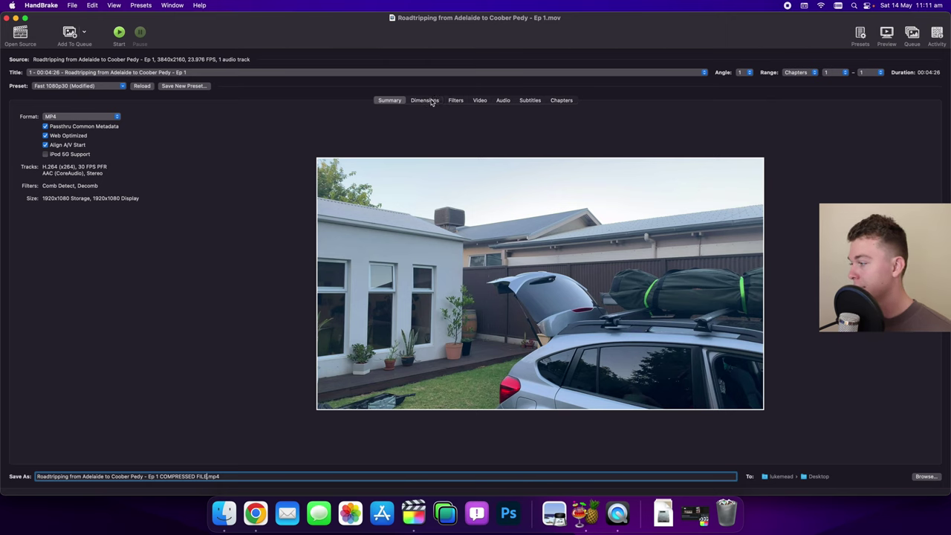
{"action": "left_click", "coordinate": [430, 102]}
Keep the resolution limit at 1080p HD
{"action": "left_click", "coordinate": [224, 158]}
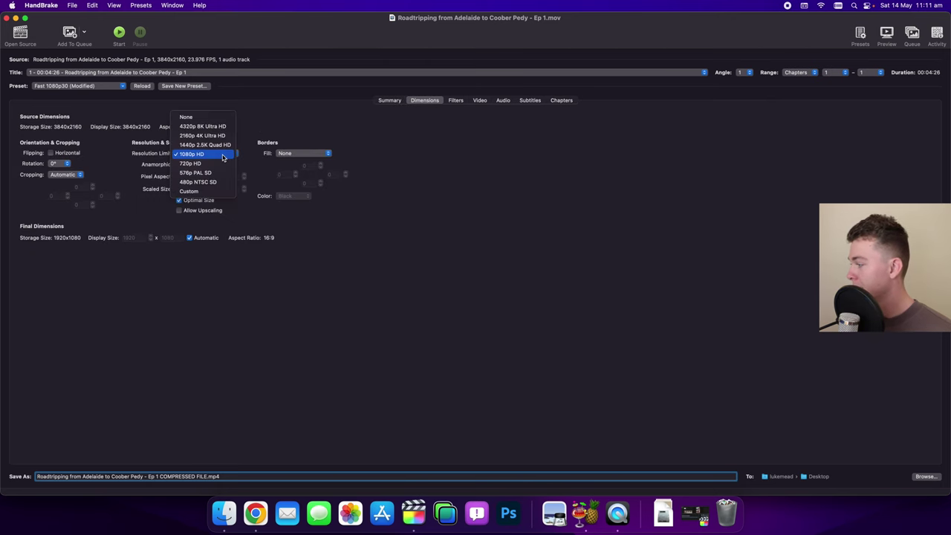
{"action": "left_click", "coordinate": [535, 232]}
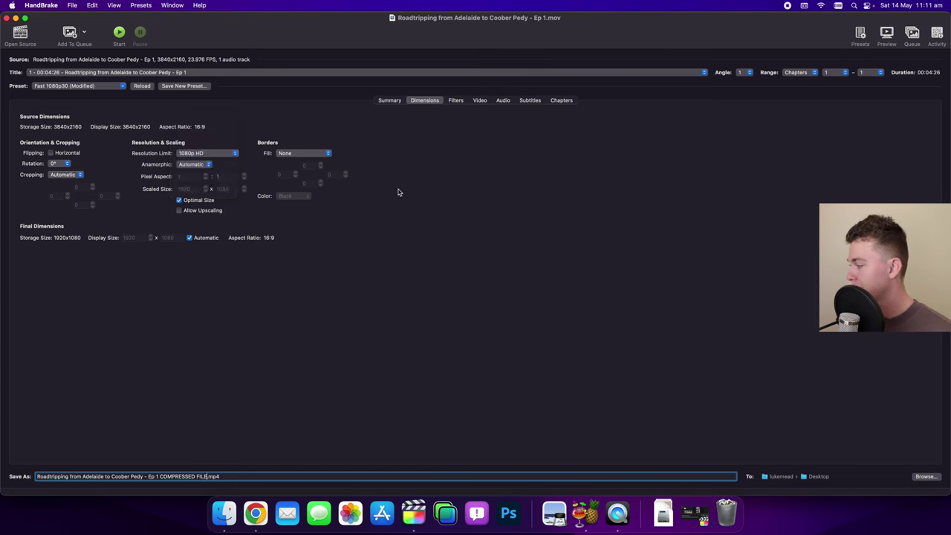
{"action": "left_click", "coordinate": [480, 100]}
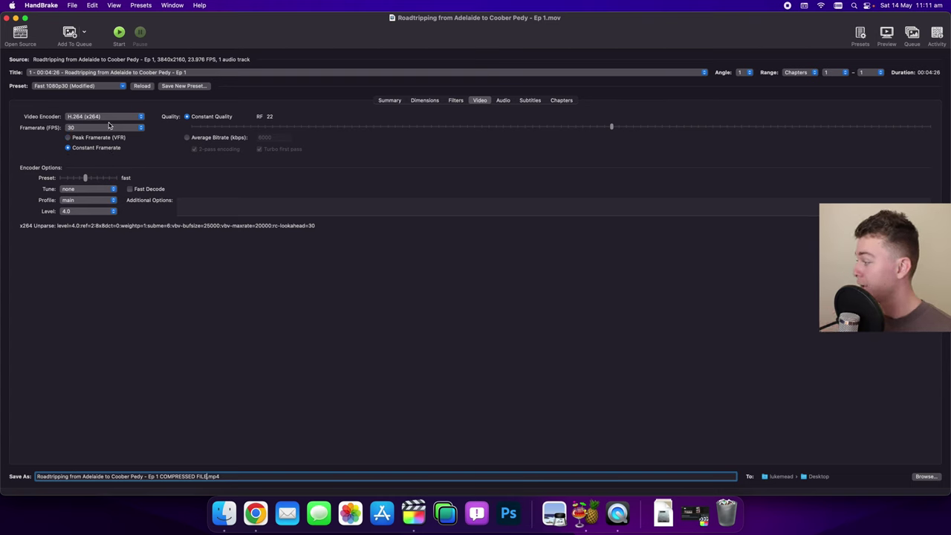
Keep the H.264 (x264) encoder and set the framerate to Same as source
{"action": "left_click", "coordinate": [108, 119]}
{"action": "left_click", "coordinate": [108, 119]}
{"action": "left_click", "coordinate": [89, 128]}
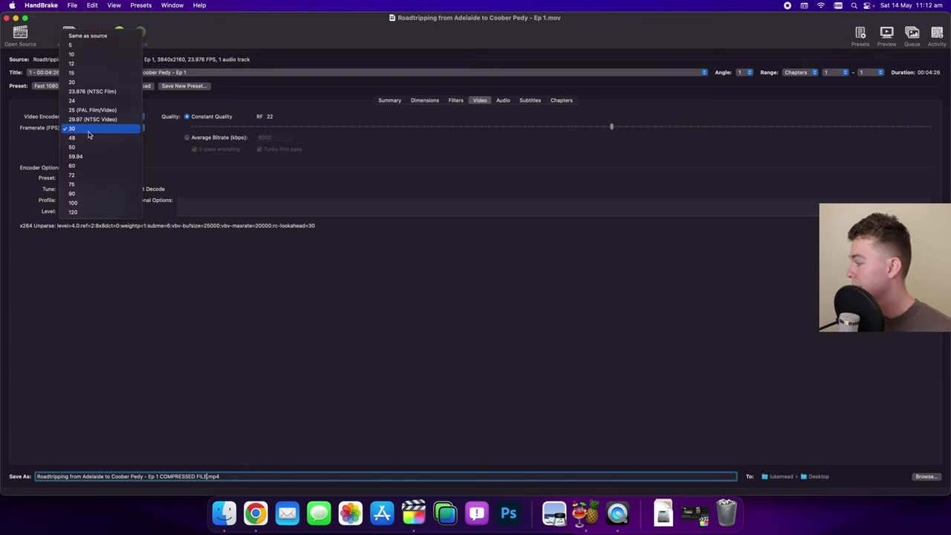
{"action": "left_click", "coordinate": [97, 35]}
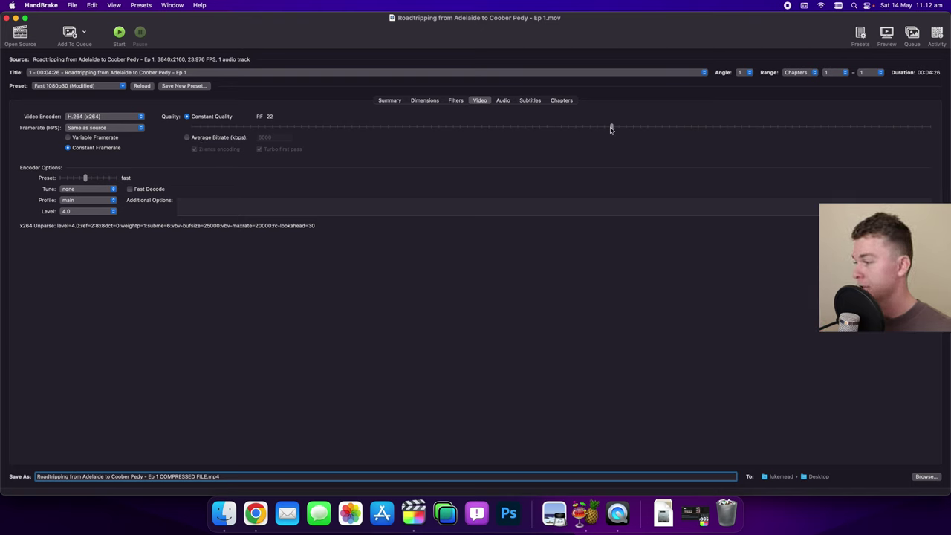
Set constant quality to RF 40 and the encoder preset to slow
{"action": "left_click_drag", "start_coordinate": [611, 128], "coordinate": [315, 130]}
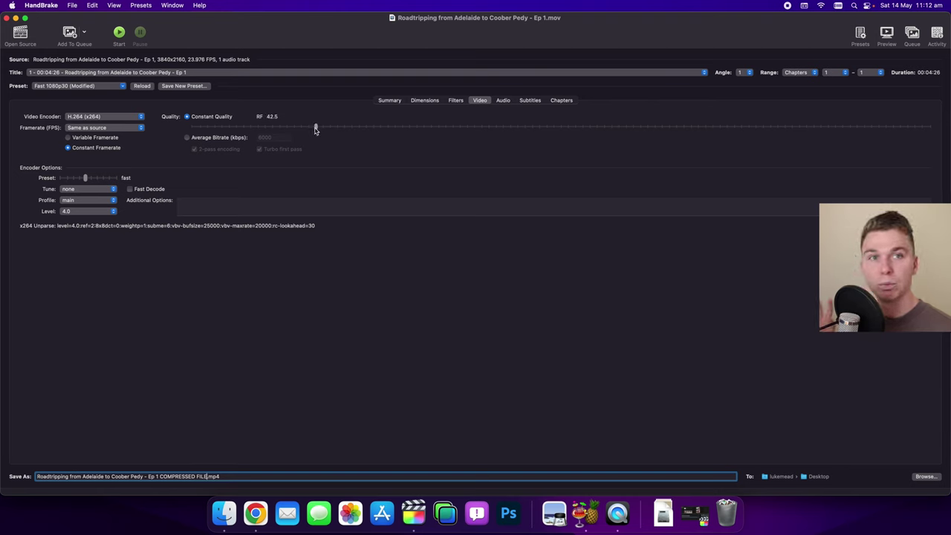
{"action": "left_click_drag", "start_coordinate": [626, 148], "coordinate": [948, 168]}
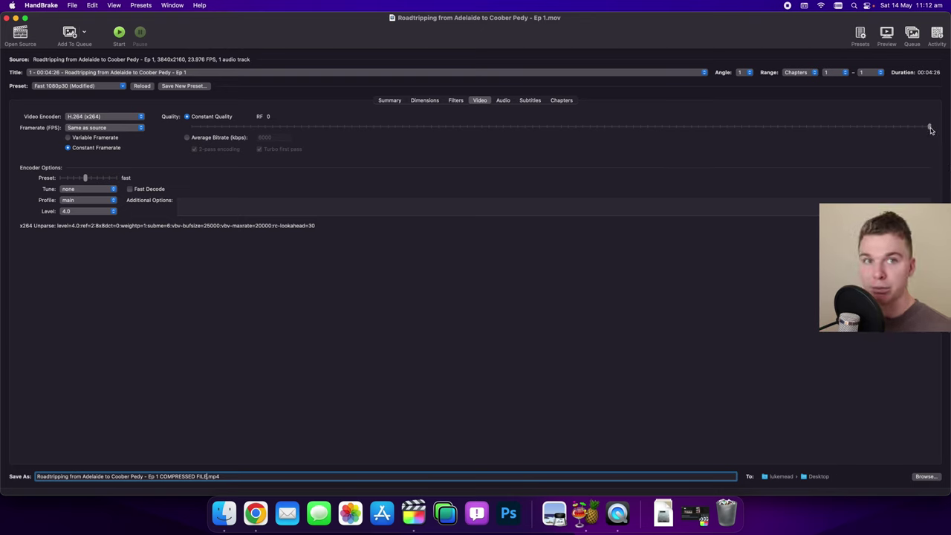
{"action": "left_click_drag", "start_coordinate": [931, 130], "coordinate": [352, 135]}
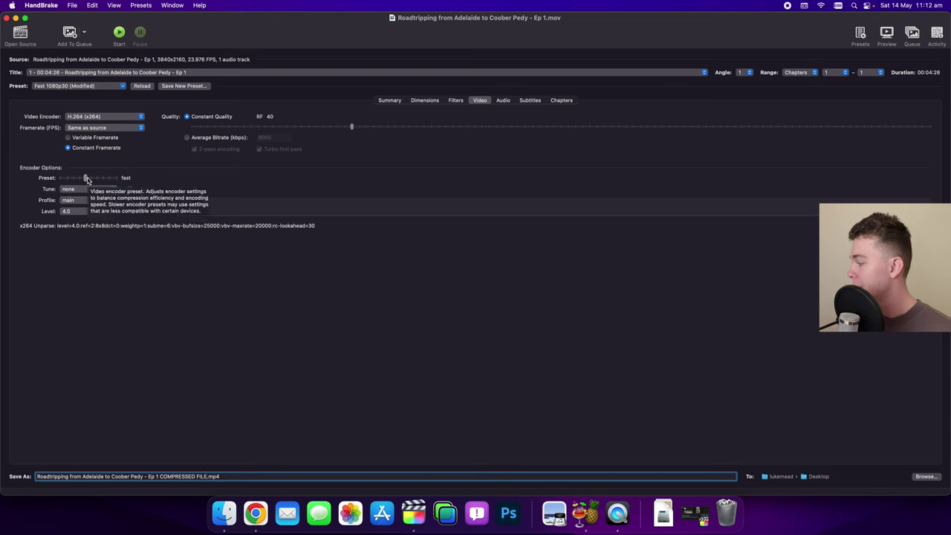
{"action": "mouse_move", "coordinate": [87, 180]}
{"action": "left_mouse_down"}
{"action": "mouse_move", "coordinate": [76, 179]}
{"action": "mouse_move", "coordinate": [106, 182]}
{"action": "mouse_move", "coordinate": [97, 179]}
{"action": "left_mouse_up"}
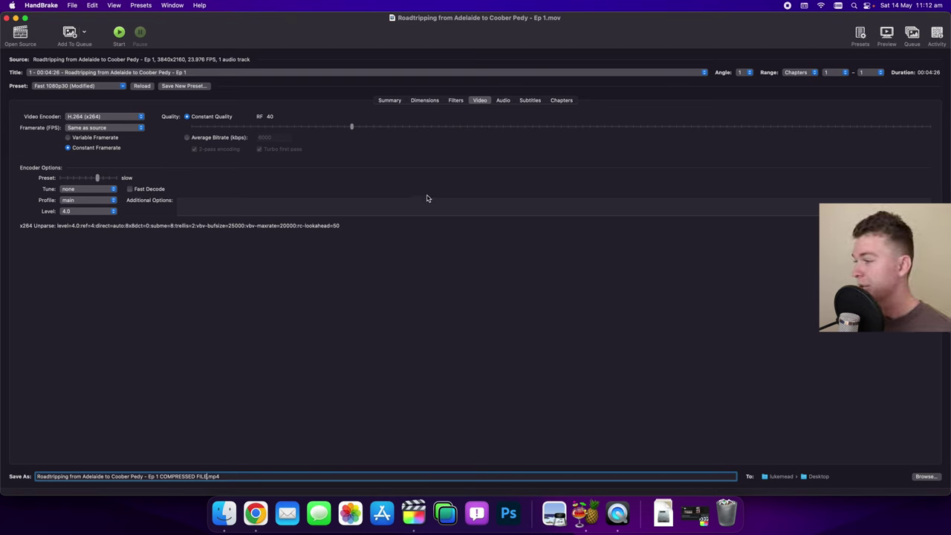
{"action": "left_click", "coordinate": [385, 102]}
Finish the name as 'Ep 1 COMPRESSED FILE.mp4' and start the encode
{"action": "type", "text": "E"}
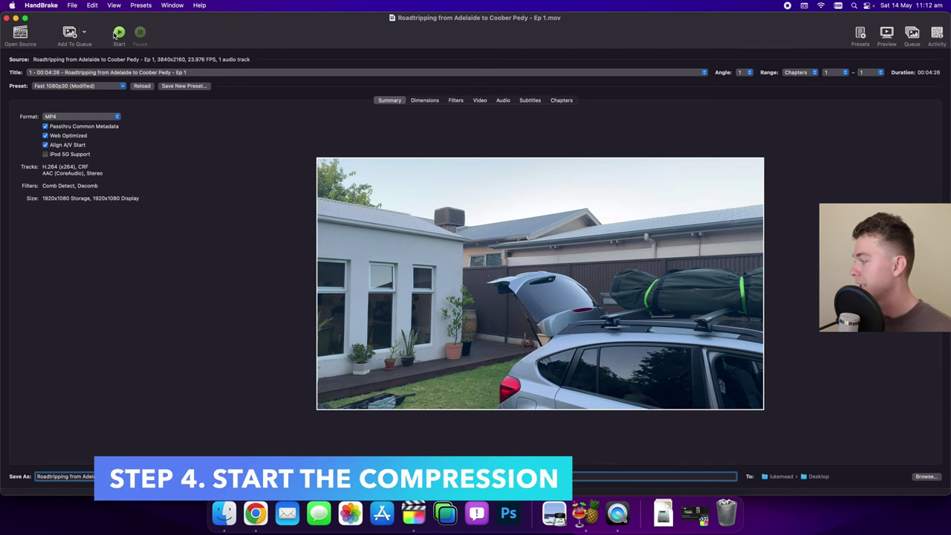
{"action": "left_click", "coordinate": [118, 33]}
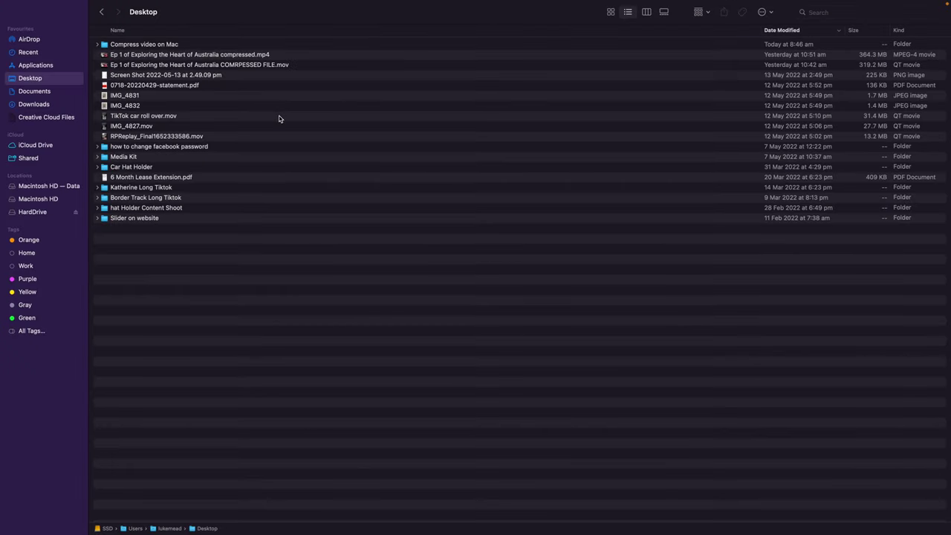
{"action": "left_click", "coordinate": [297, 67]}
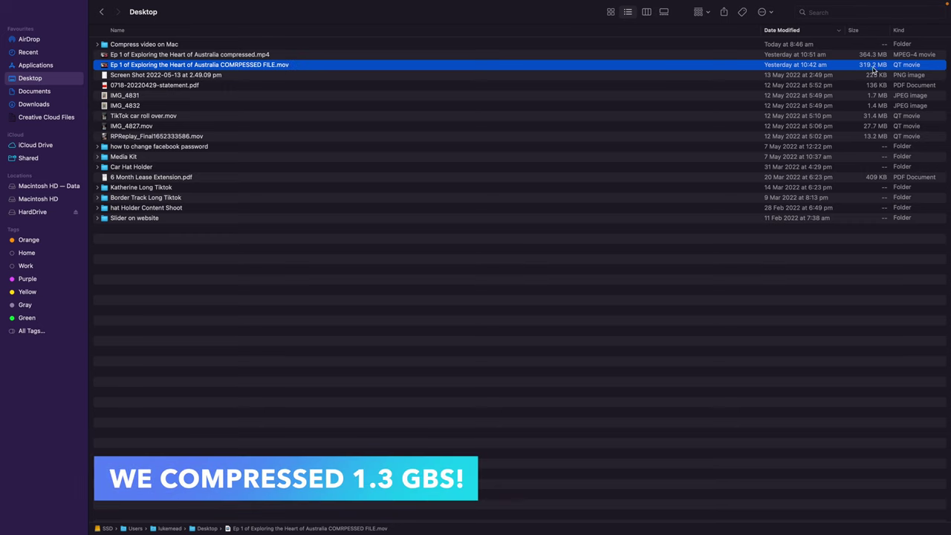
{"action": "left_click", "coordinate": [33, 213]}
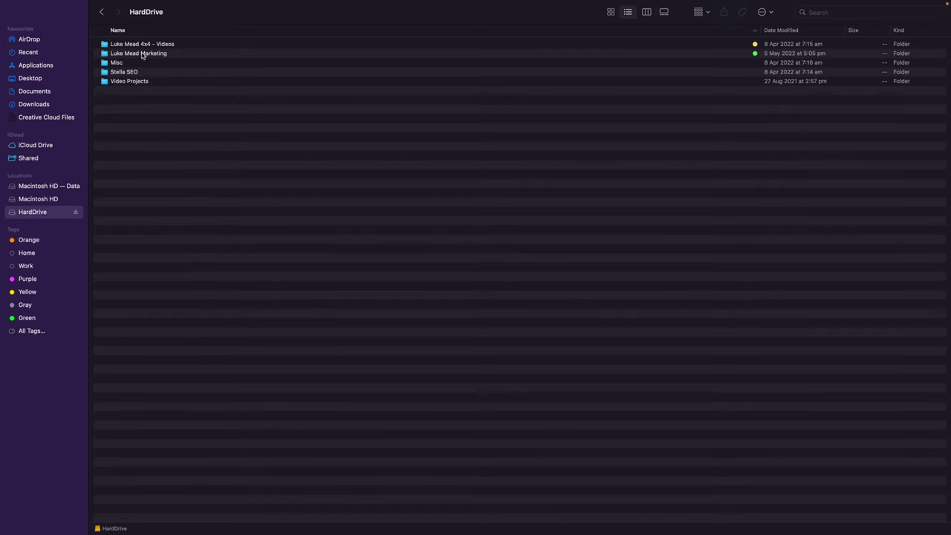
{"action": "double_click", "coordinate": [148, 46]}
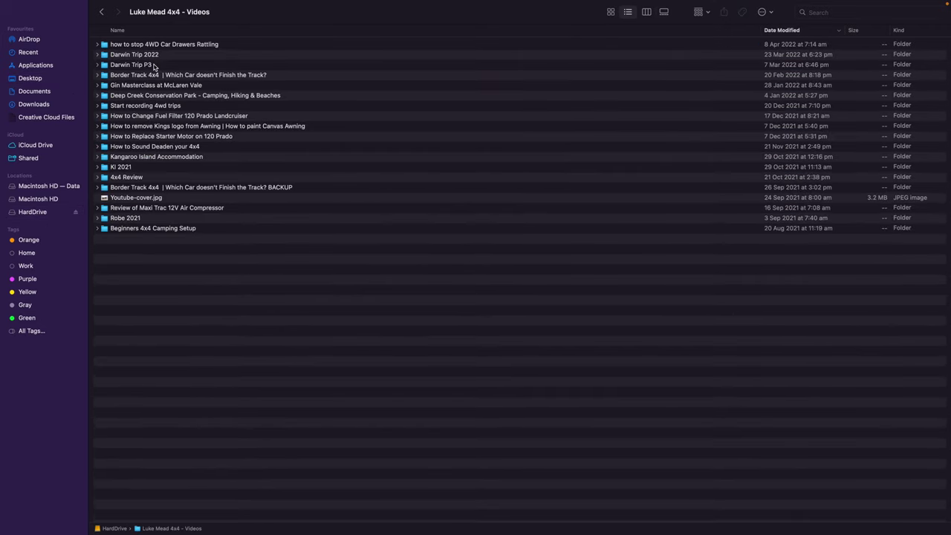
{"action": "double_click", "coordinate": [154, 65]}
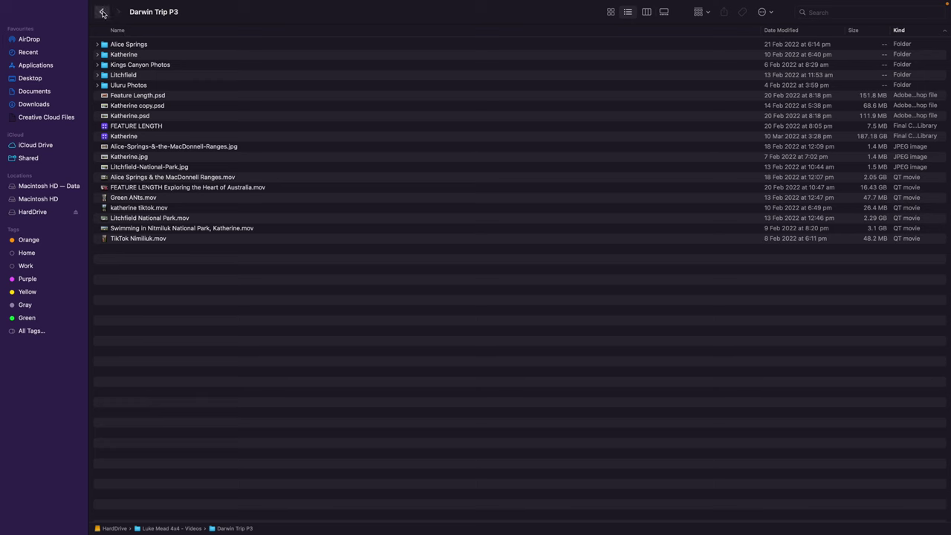
{"action": "left_click", "coordinate": [103, 13]}
{"action": "double_click", "coordinate": [142, 55]}
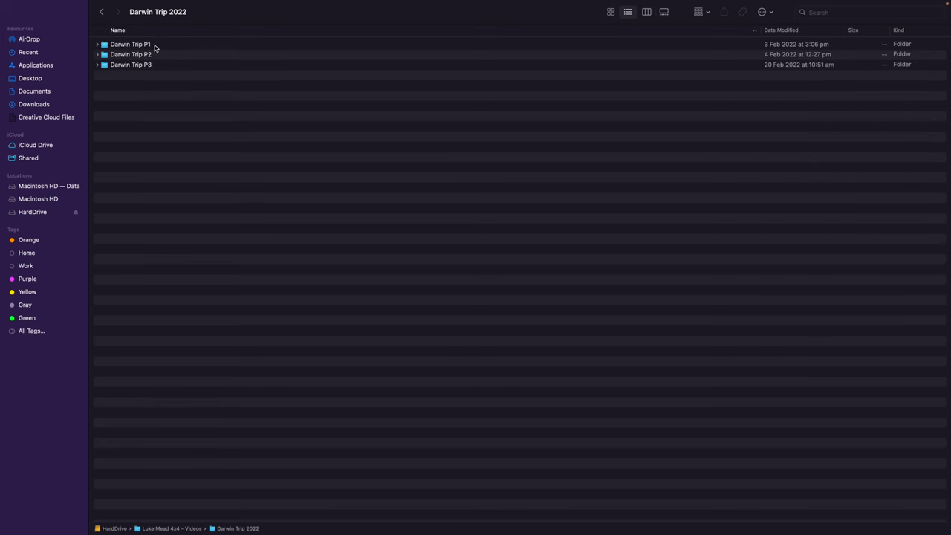
{"action": "double_click", "coordinate": [155, 45]}
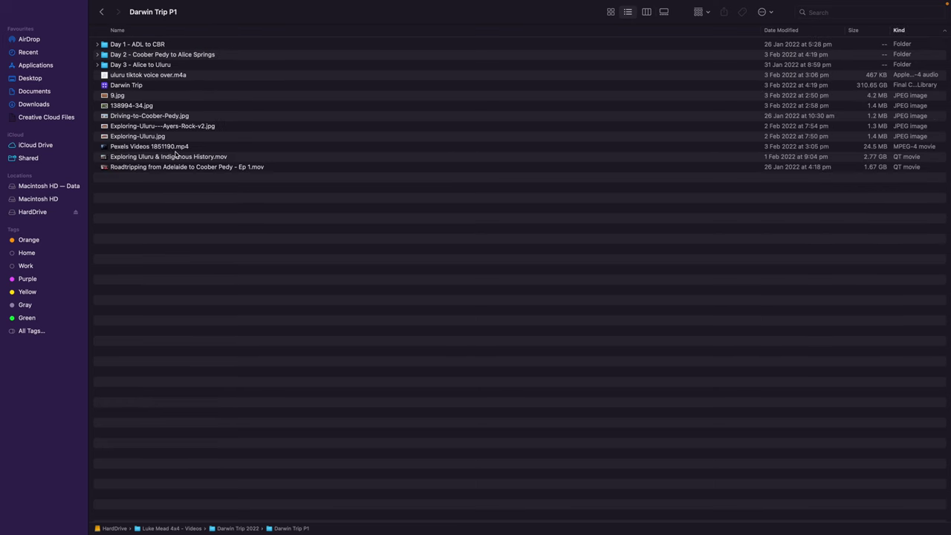
{"action": "left_click", "coordinate": [177, 157]}
{"action": "left_click", "coordinate": [181, 168]}
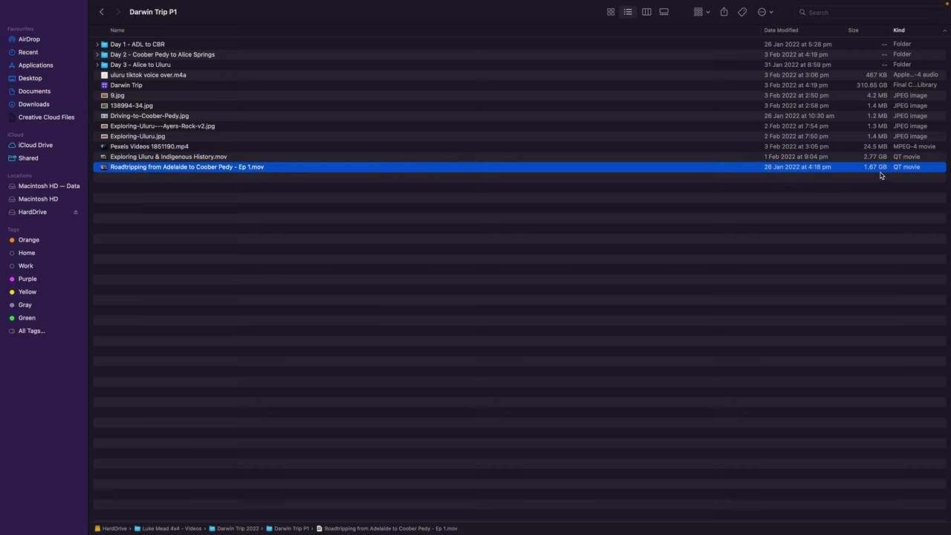
{"action": "left_click", "coordinate": [46, 79]}
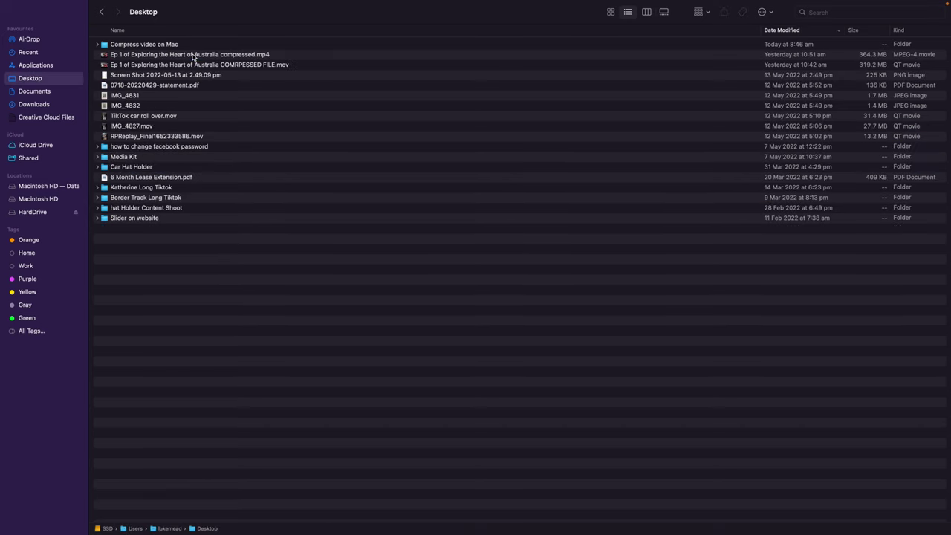
{"action": "left_click", "coordinate": [195, 56]}
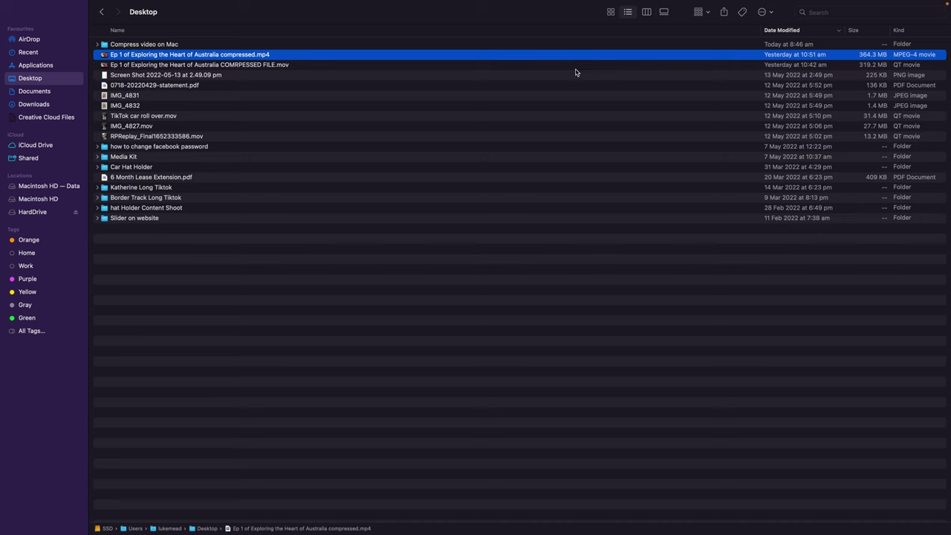
{"action": "left_click", "coordinate": [515, 65]}
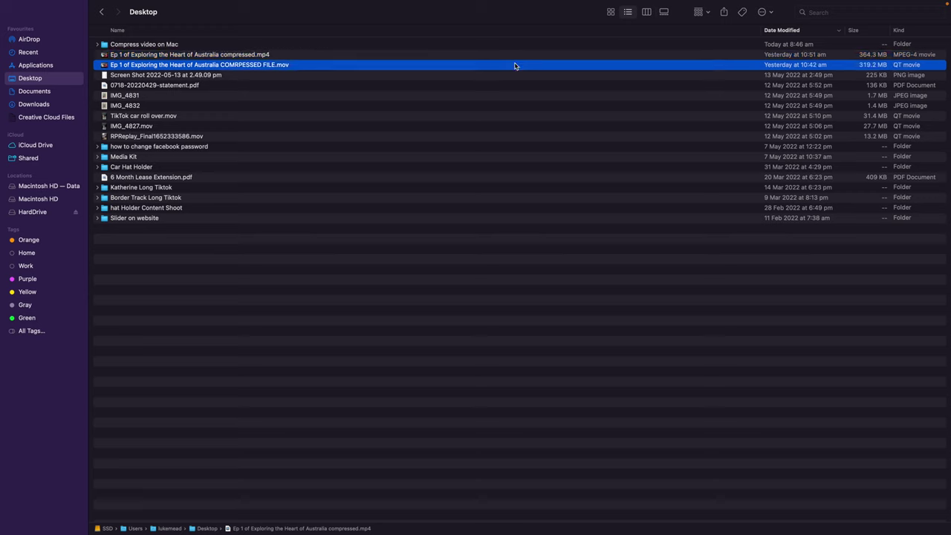